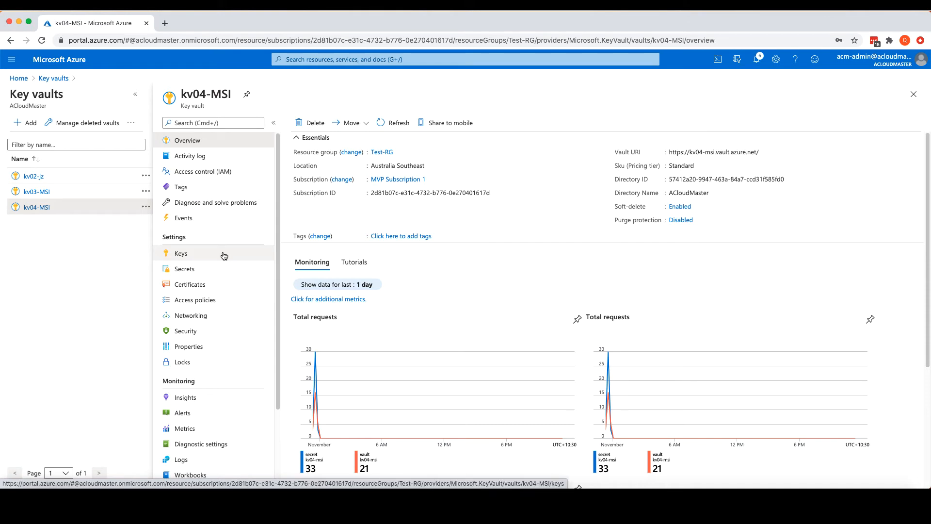
# Compare the Vault access policy and Azure role-based access control permission models in the access policies of kv04-MSI.
pyautogui.click(212, 301)
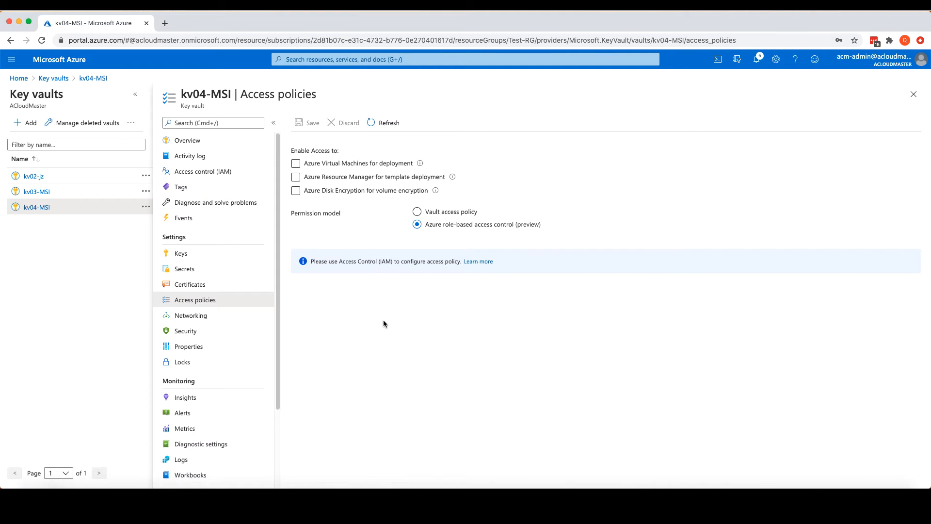
pyautogui.click(426, 212)
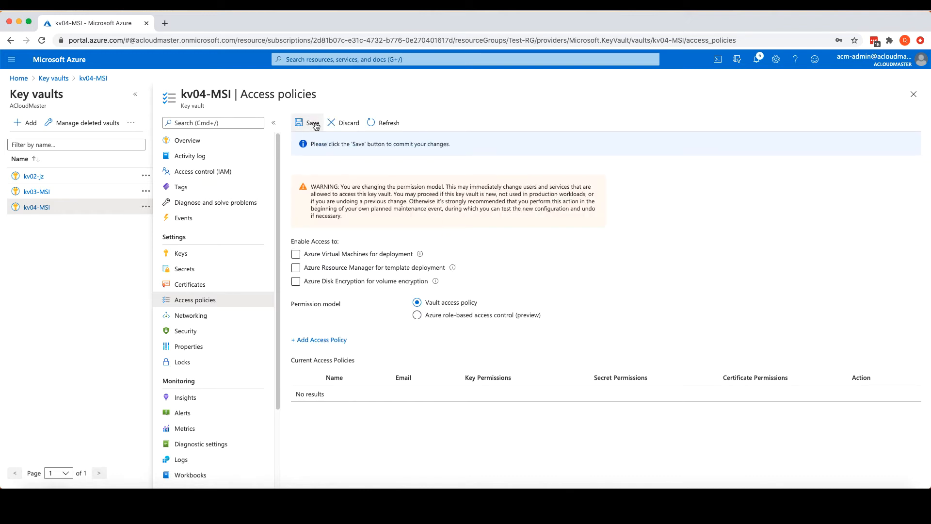
pyautogui.click(355, 252)
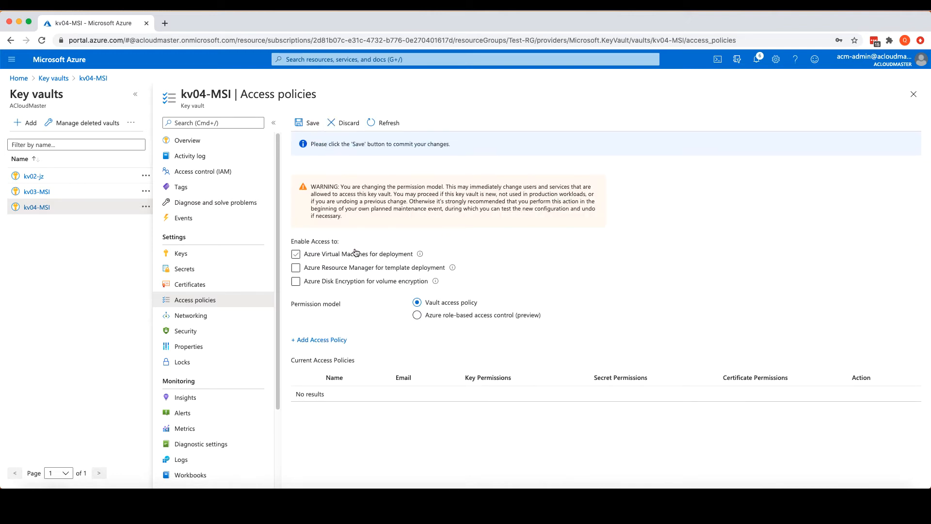
pyautogui.click(413, 316)
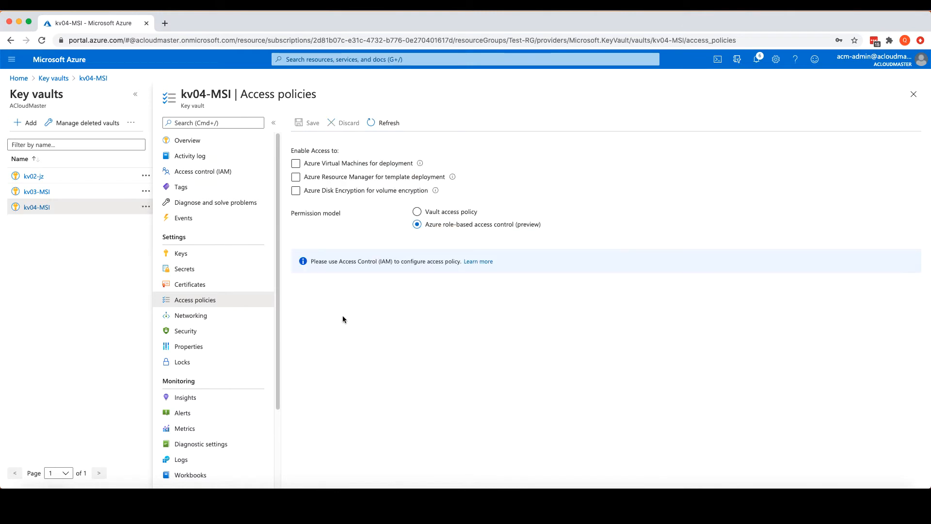
# Reveal the secret value of the current version of Secret4VM01 in kv04-MSI.
pyautogui.click(184, 269)
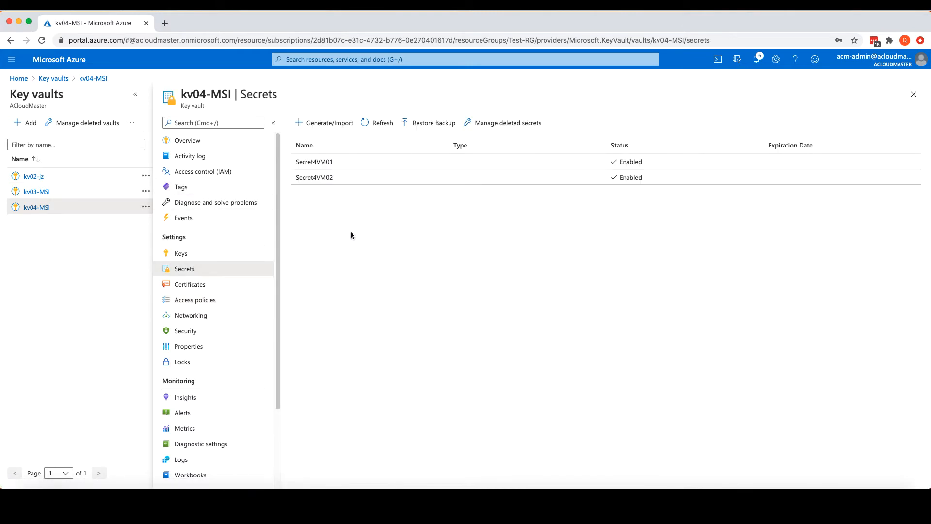
pyautogui.click(321, 166)
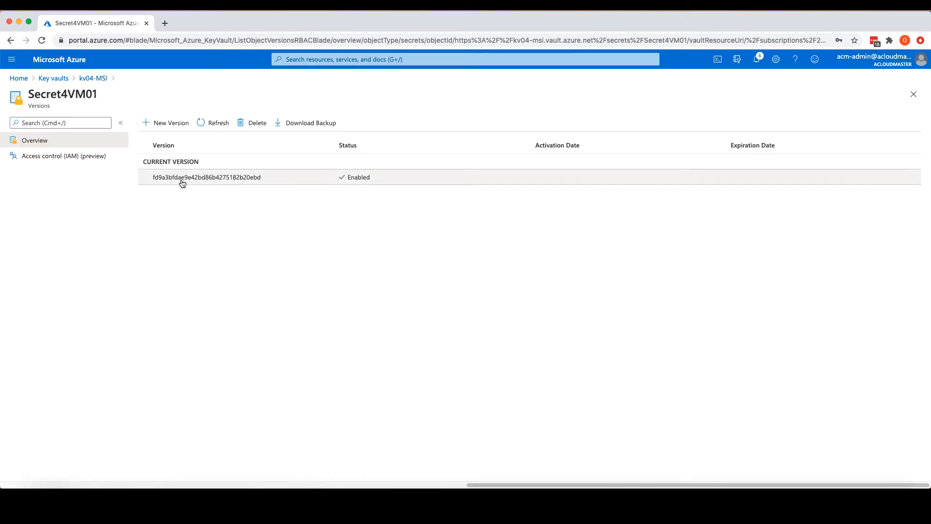
pyautogui.click(181, 182)
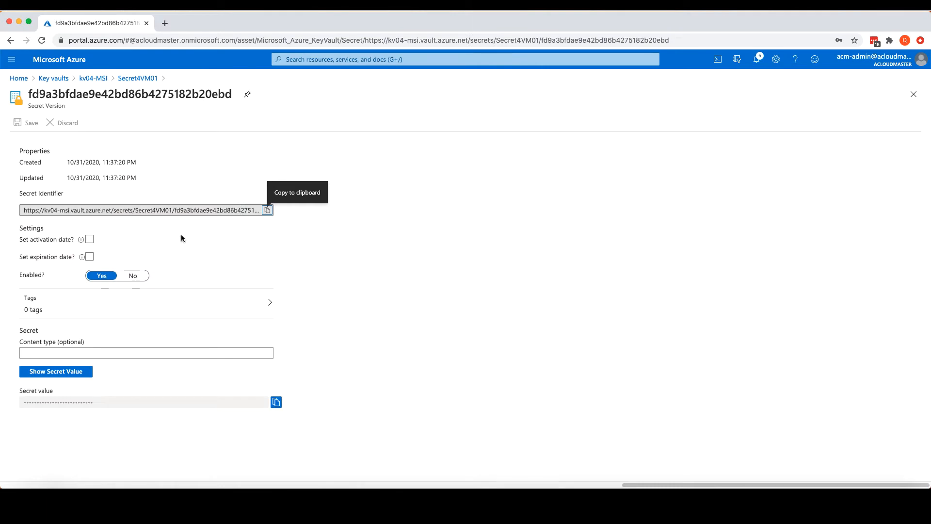
pyautogui.click(55, 371)
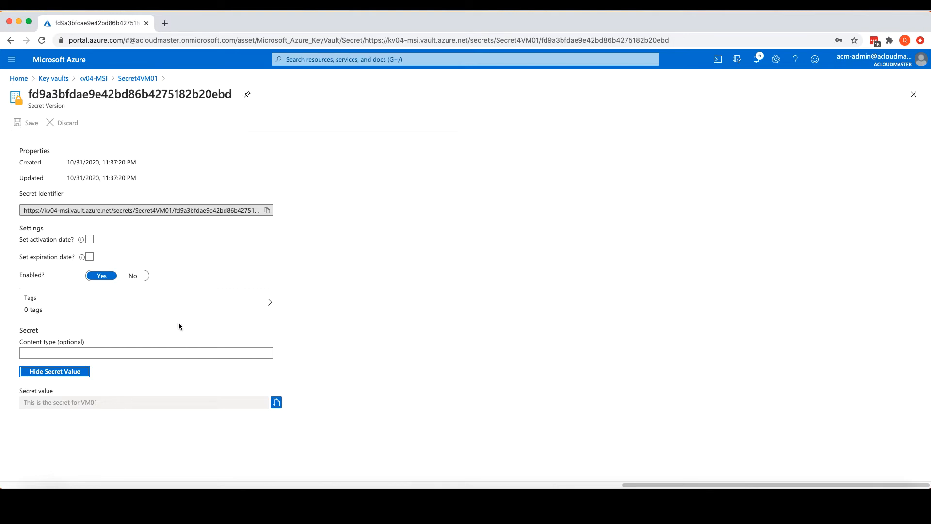
# Reveal the secret value of the current version of Secret4VM02 in kv04-MSI.
pyautogui.click(101, 79)
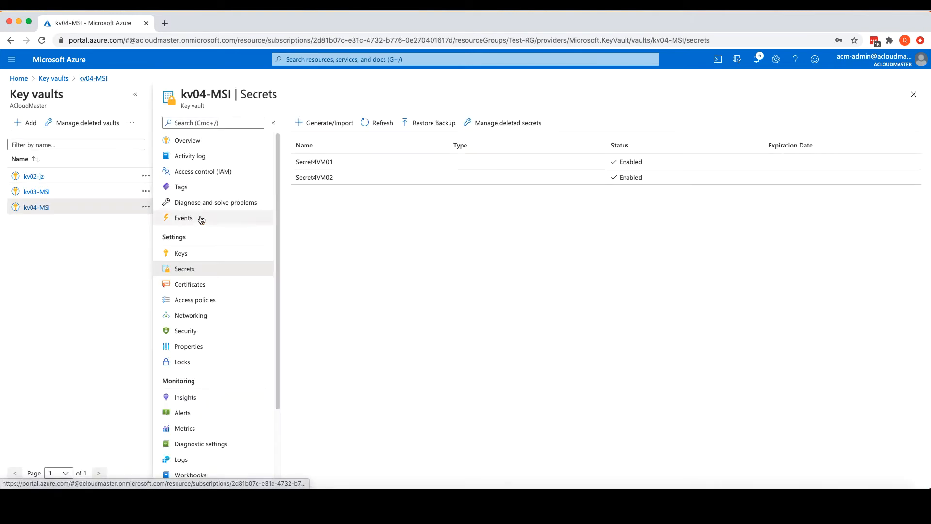
pyautogui.click(322, 178)
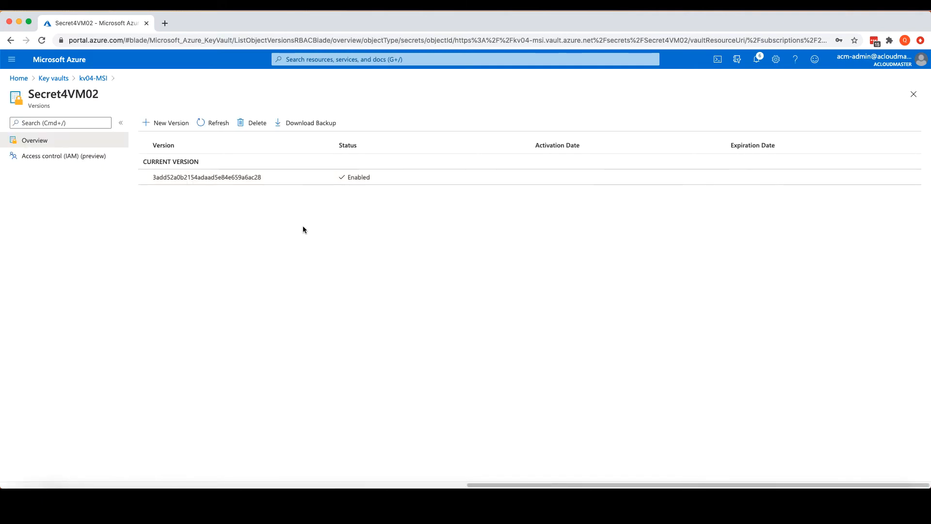
pyautogui.click(209, 181)
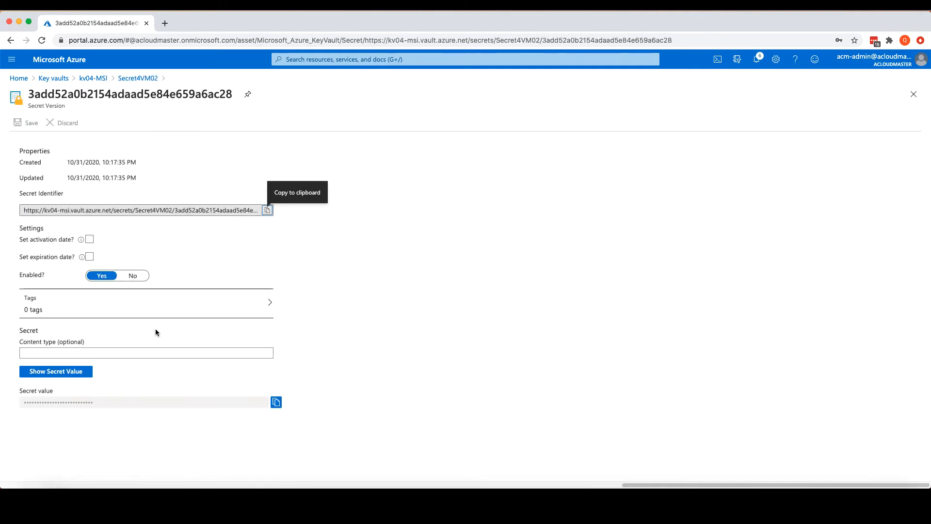
pyautogui.click(60, 371)
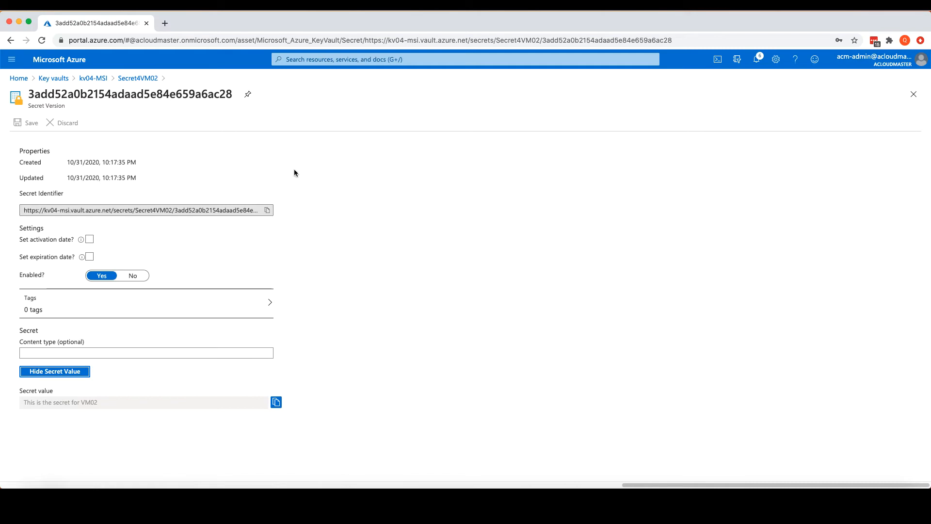
# Check the system-assigned managed identity status of the virtual machines VM01 and VM02.
pyautogui.click(303, 59)
pyautogui.click(345, 187)
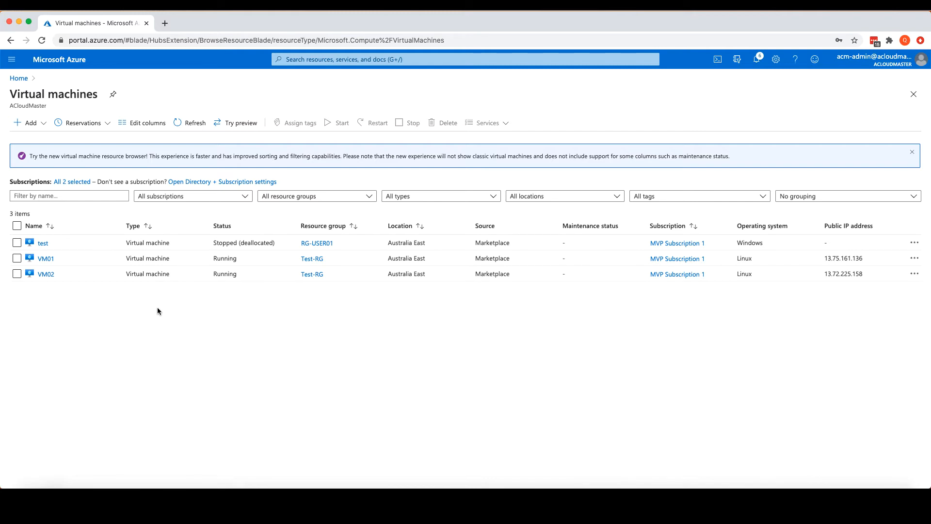
pyautogui.click(45, 258)
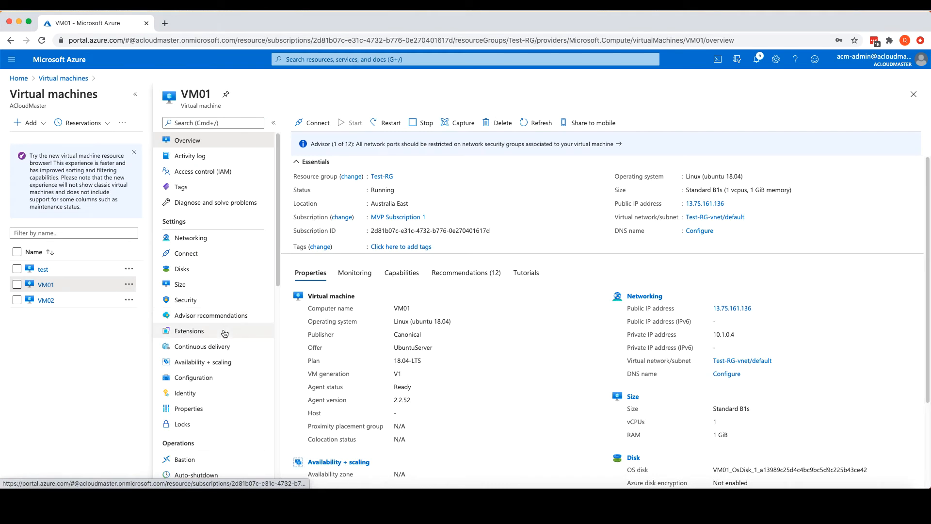
pyautogui.click(208, 400)
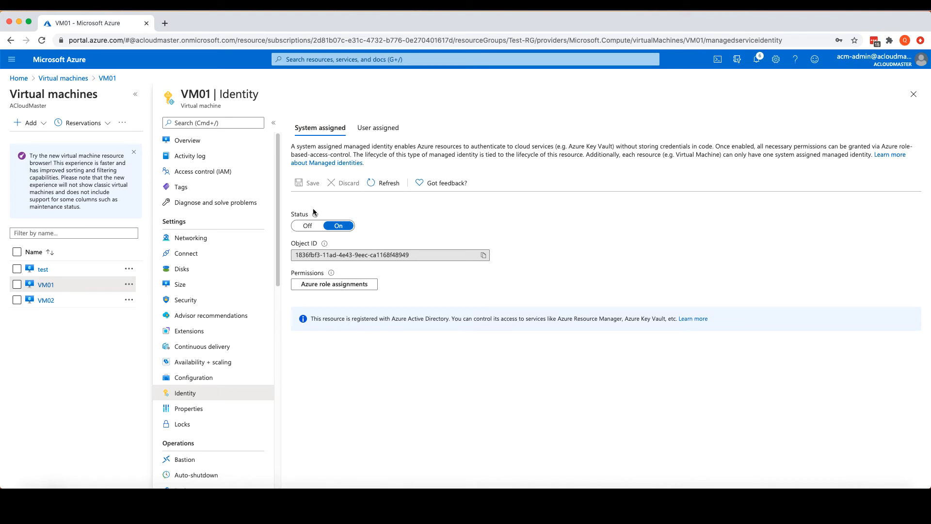
pyautogui.click(47, 301)
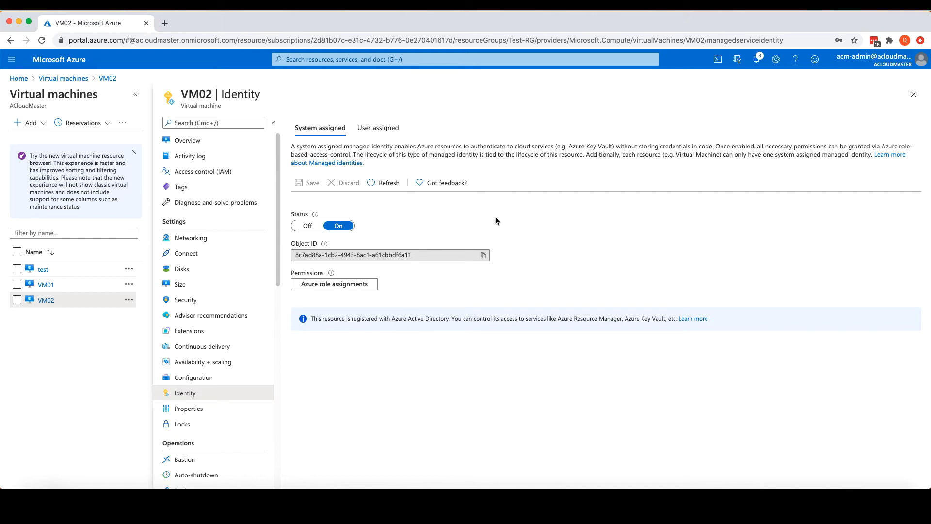
# Return to the kv04-MSI key vault and view the vault-level form for adding a role assignment in its access control.
pyautogui.click(332, 58)
pyautogui.click(347, 206)
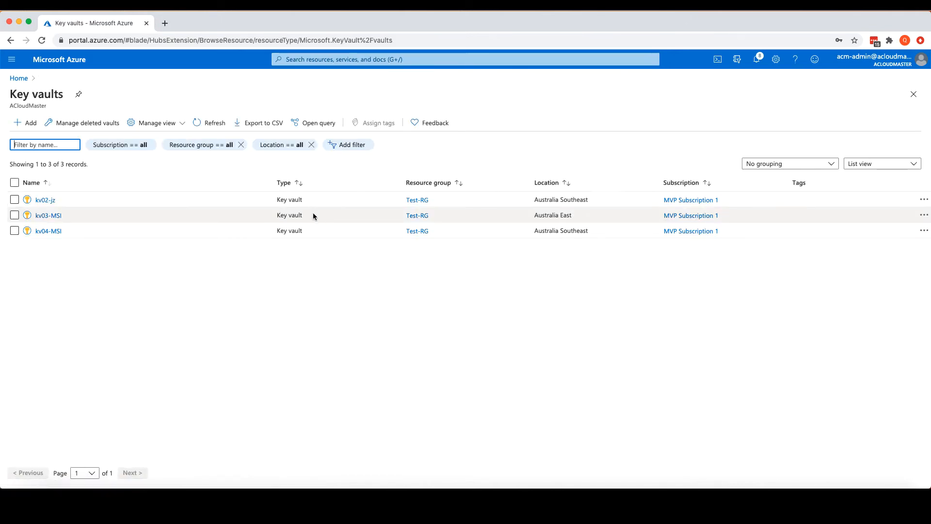
pyautogui.click(48, 231)
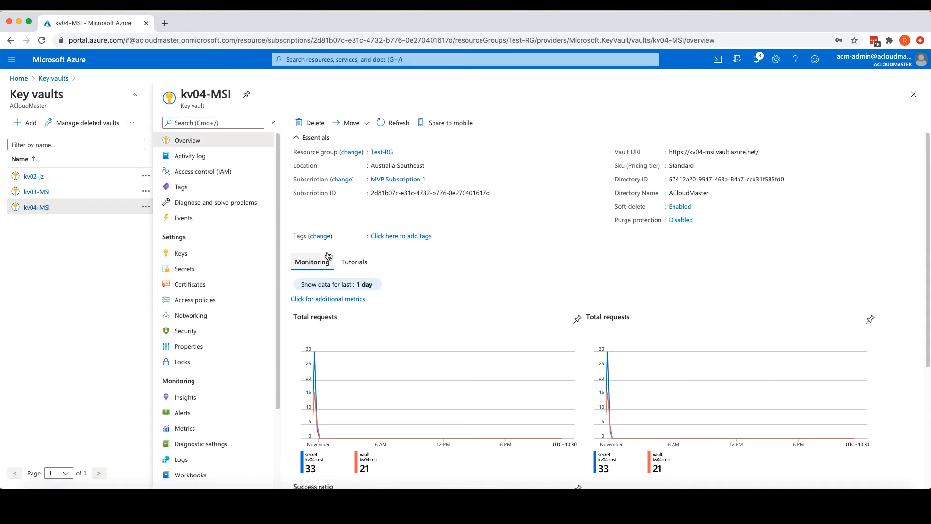
pyautogui.click(203, 171)
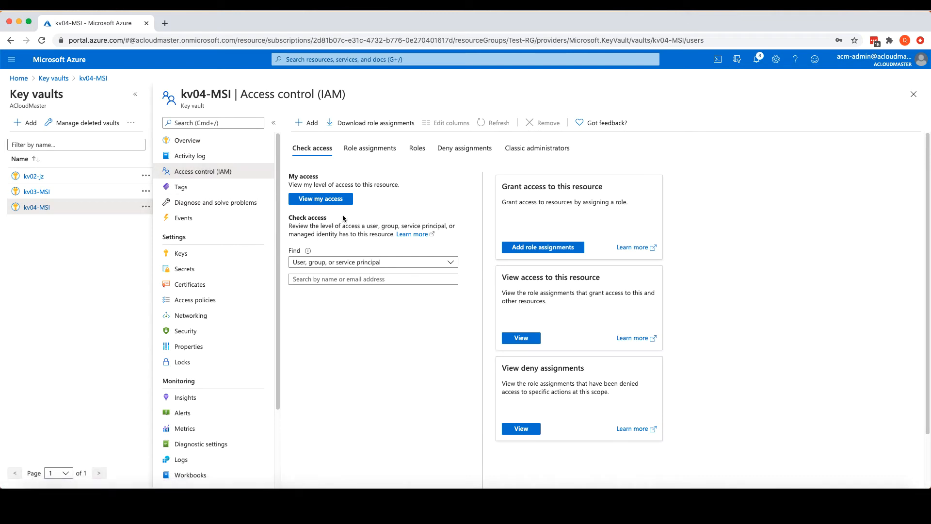
pyautogui.click(308, 124)
pyautogui.click(312, 140)
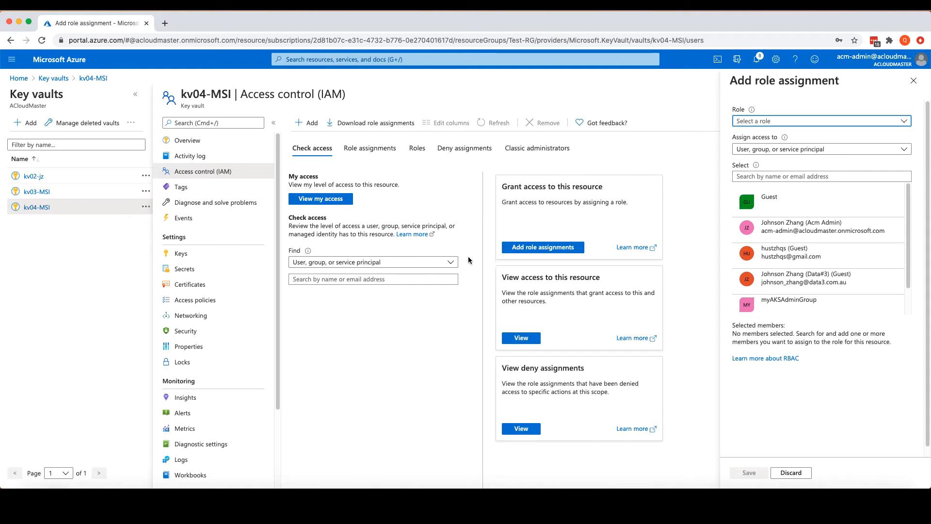
# Open a new role assignment in the access control of the Secret4VM01 secret in kv04-MSI.
pyautogui.click(188, 268)
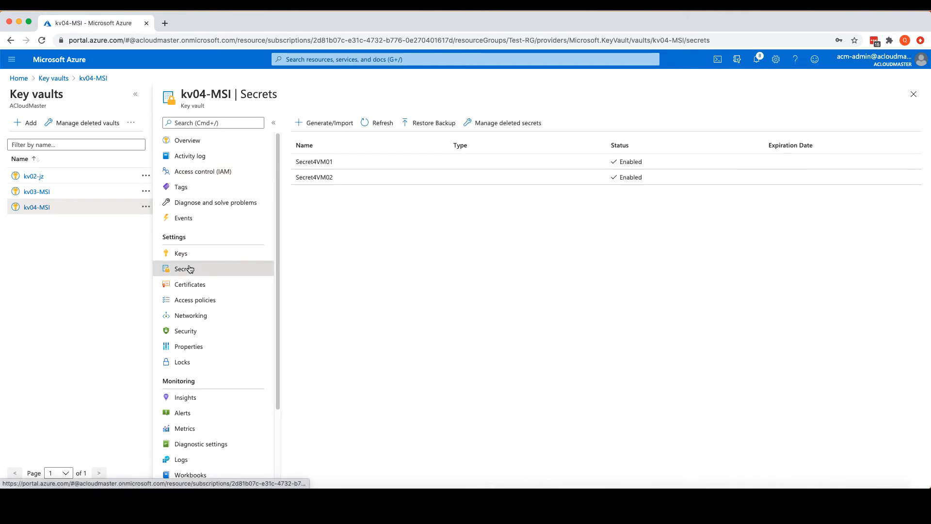
pyautogui.click(329, 166)
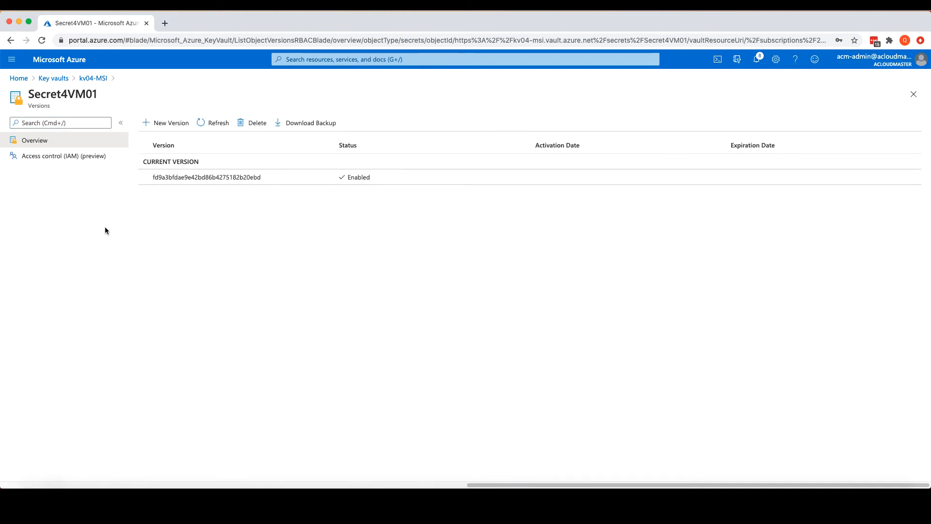
pyautogui.click(65, 157)
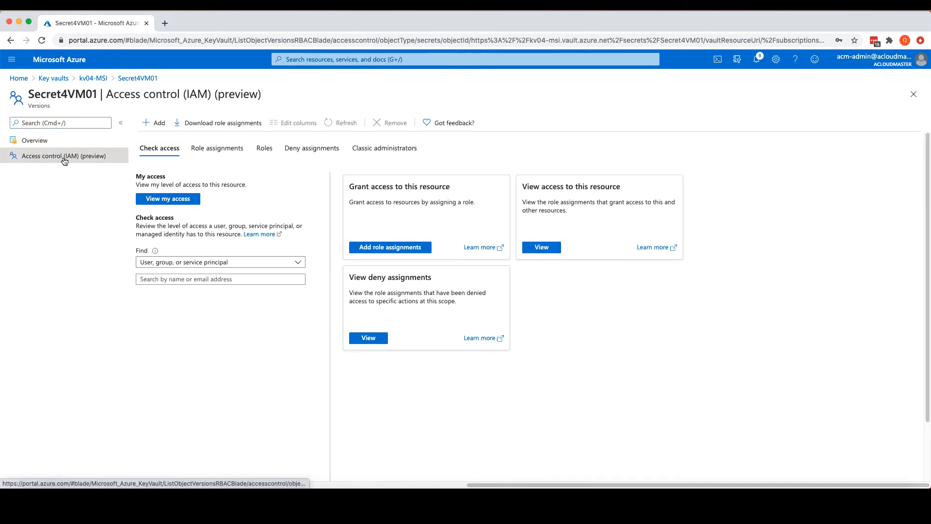
pyautogui.click(155, 123)
pyautogui.click(159, 141)
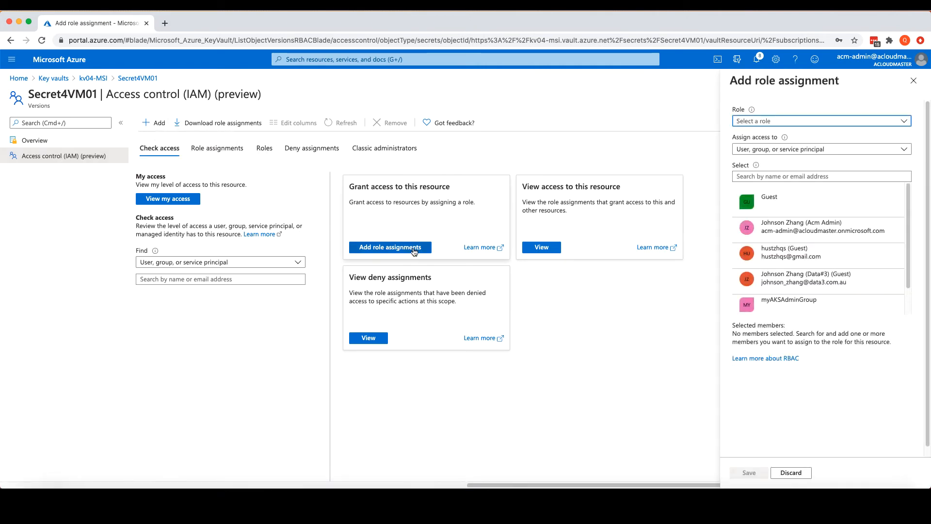
# Assign the Key Vault Secrets User (preview) role on Secret4VM01 to the virtual machine VM01 and save the assignment.
pyautogui.click(878, 121)
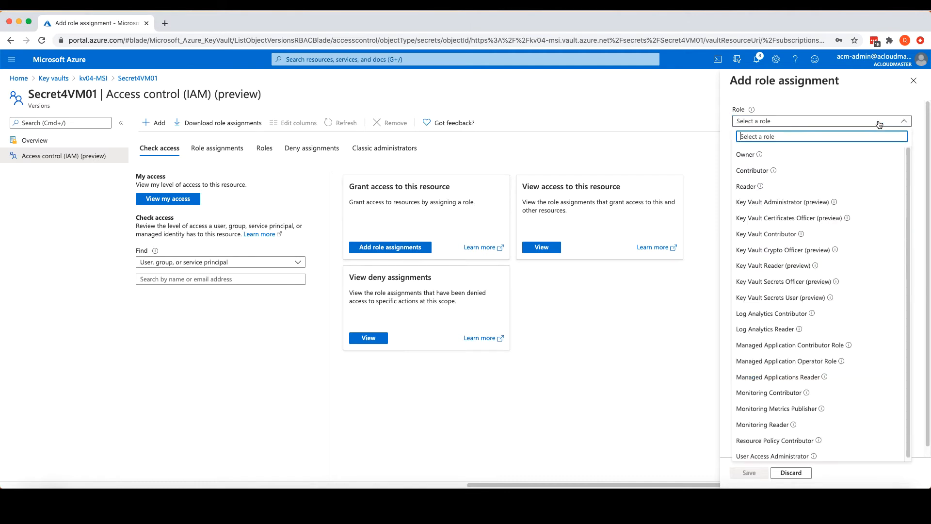
pyautogui.click(811, 297)
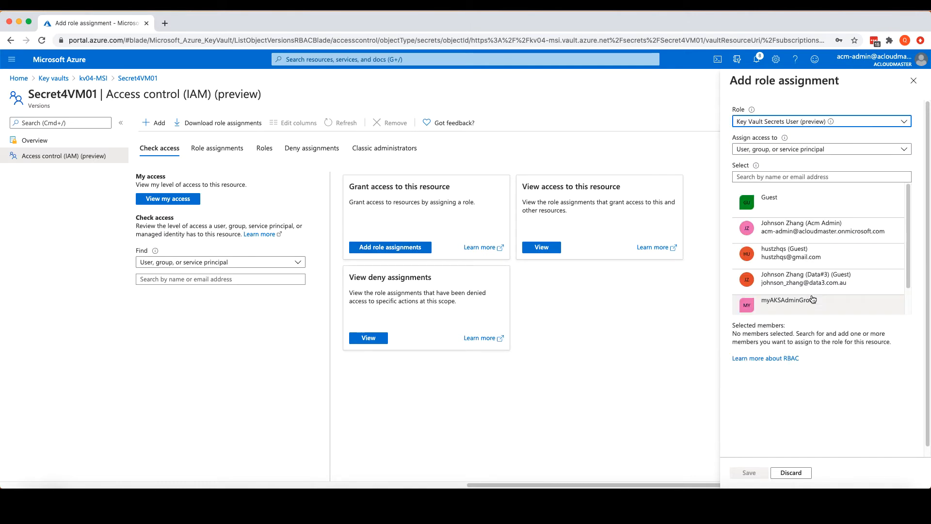
pyautogui.click(829, 150)
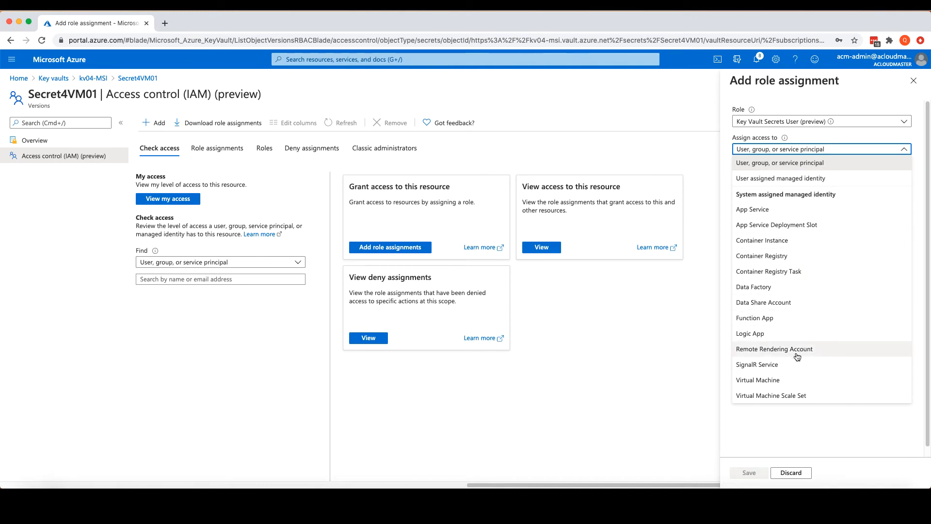
pyautogui.click(791, 382)
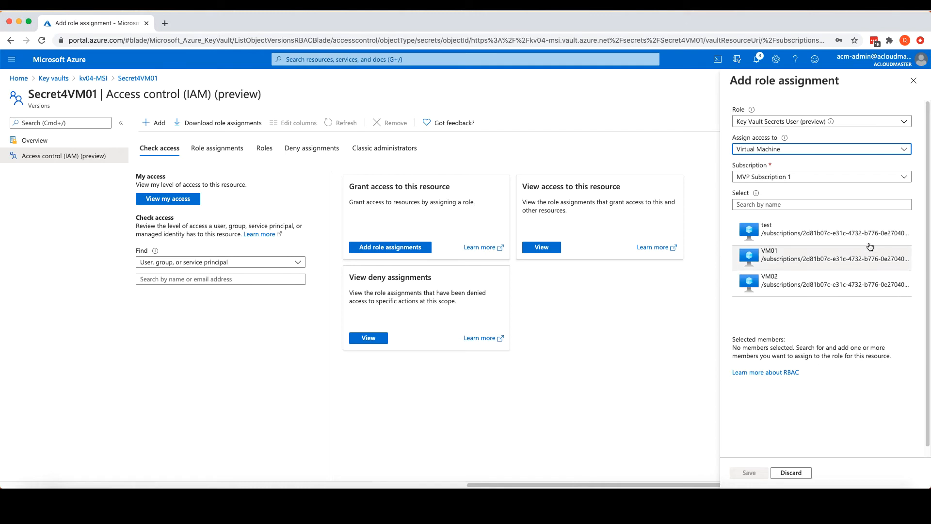
pyautogui.click(814, 286)
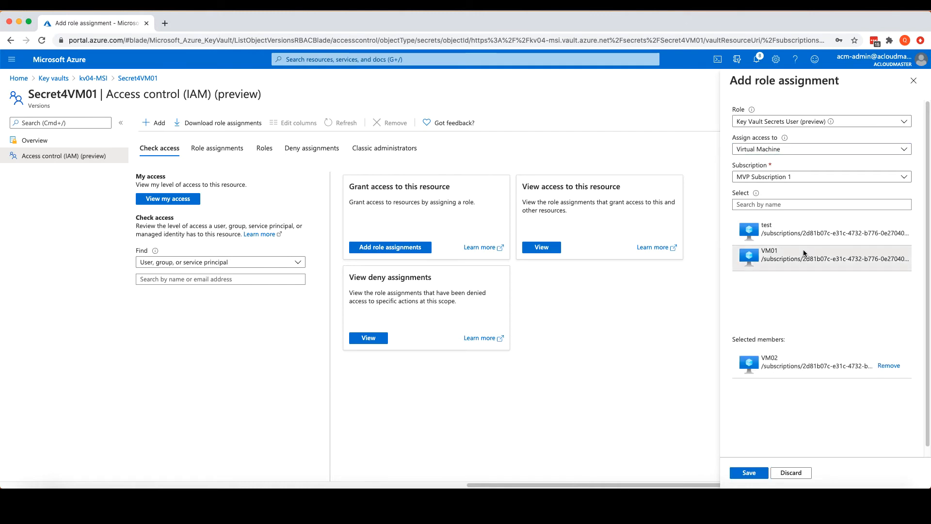
pyautogui.click(804, 255)
pyautogui.click(889, 367)
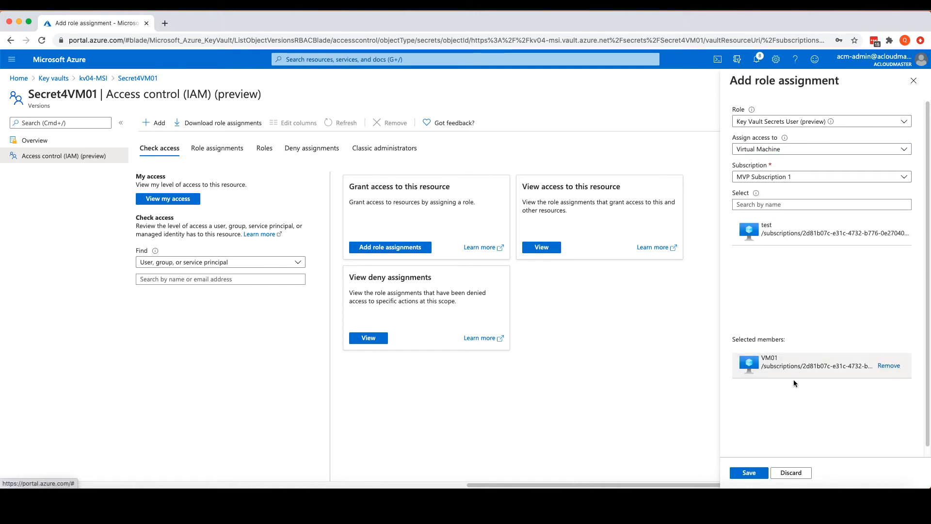
pyautogui.click(758, 476)
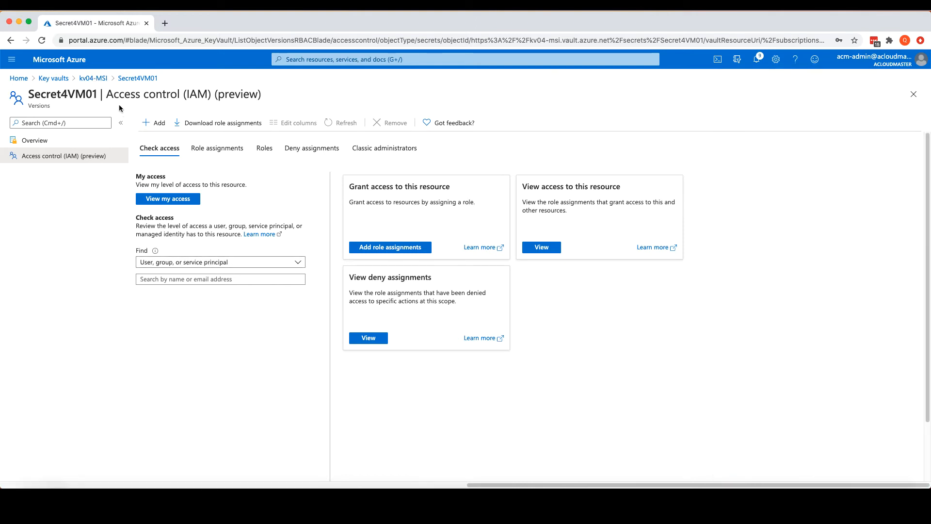
# Open a new role assignment in the access control of the Secret4VM02 secret in kv04-MSI.
pyautogui.click(96, 79)
pyautogui.click(296, 178)
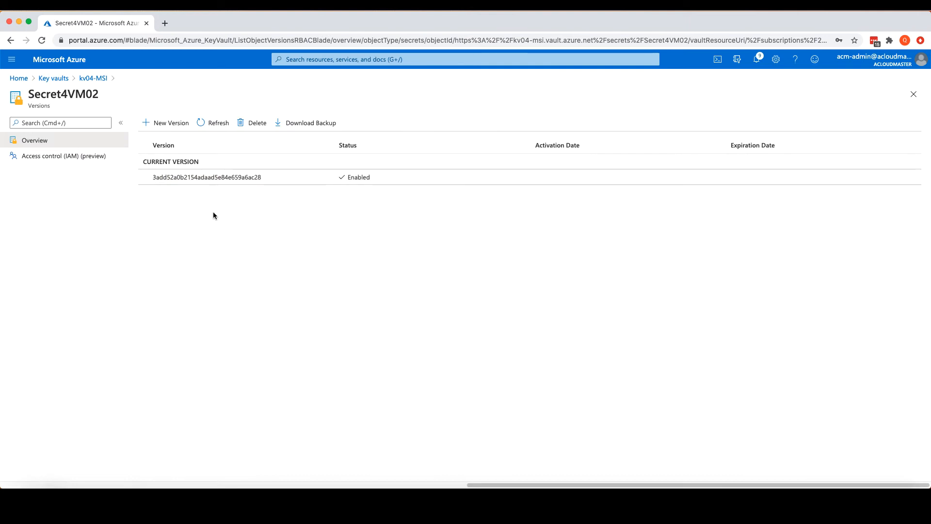
pyautogui.click(77, 156)
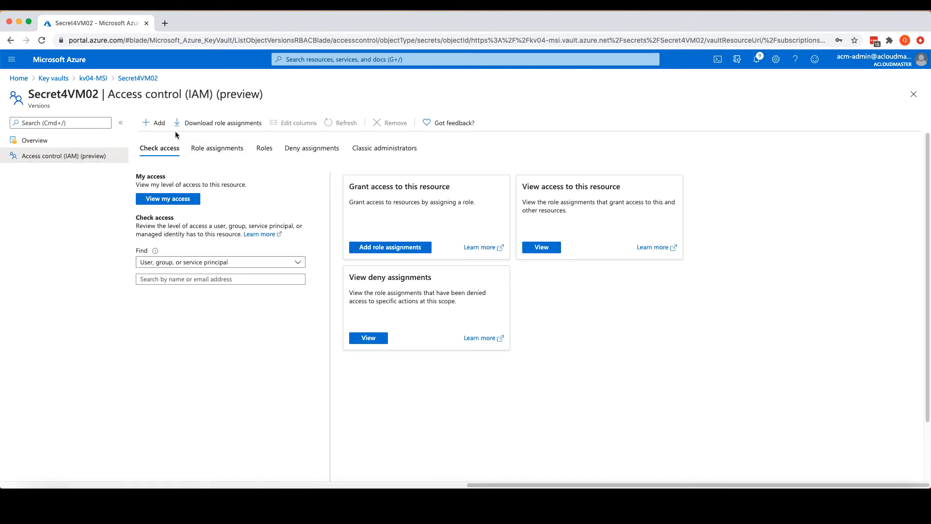
pyautogui.click(154, 123)
pyautogui.click(163, 139)
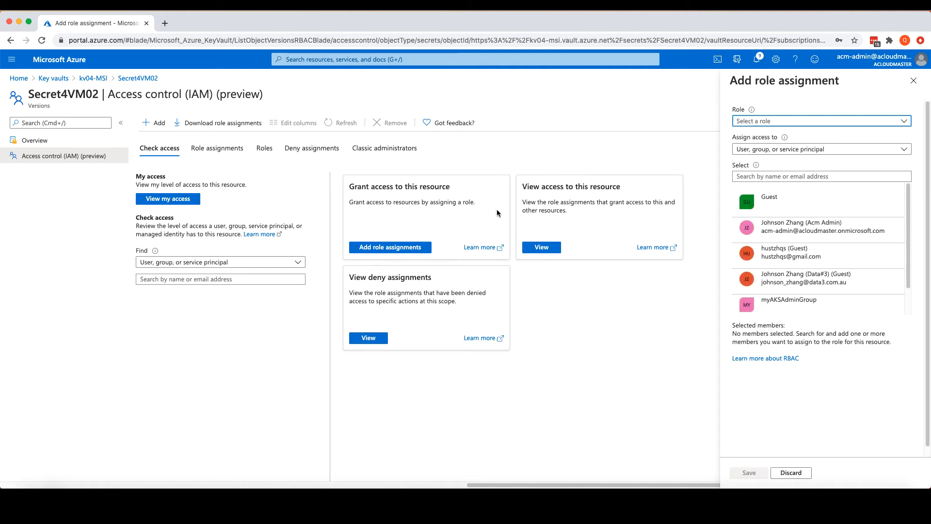
# Assign the Key Vault Secrets User (preview) role on Secret4VM02 to the virtual machine VM02 and save the assignment.
pyautogui.click(814, 122)
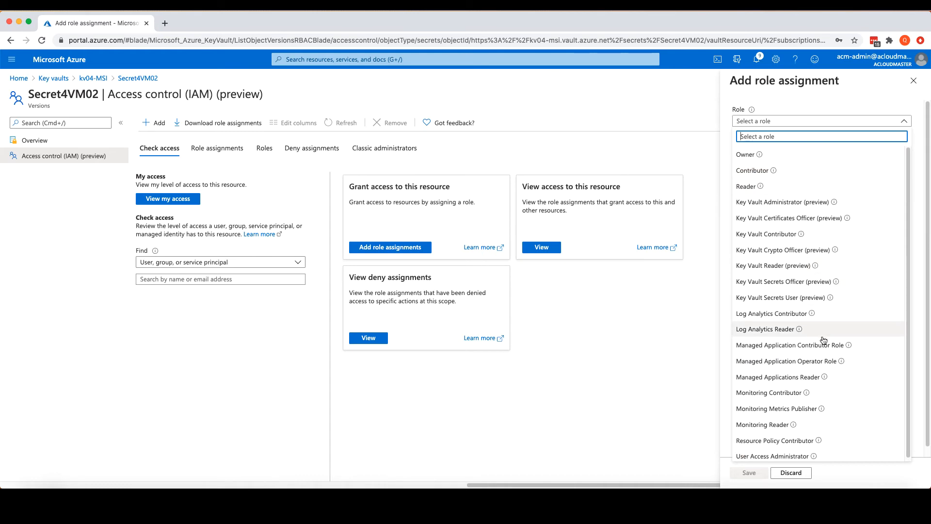
pyautogui.click(788, 299)
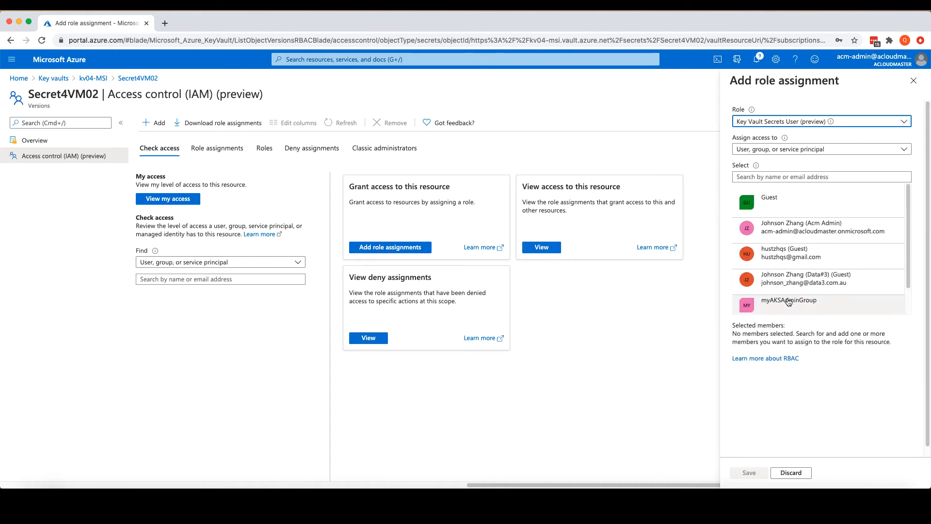
pyautogui.click(795, 149)
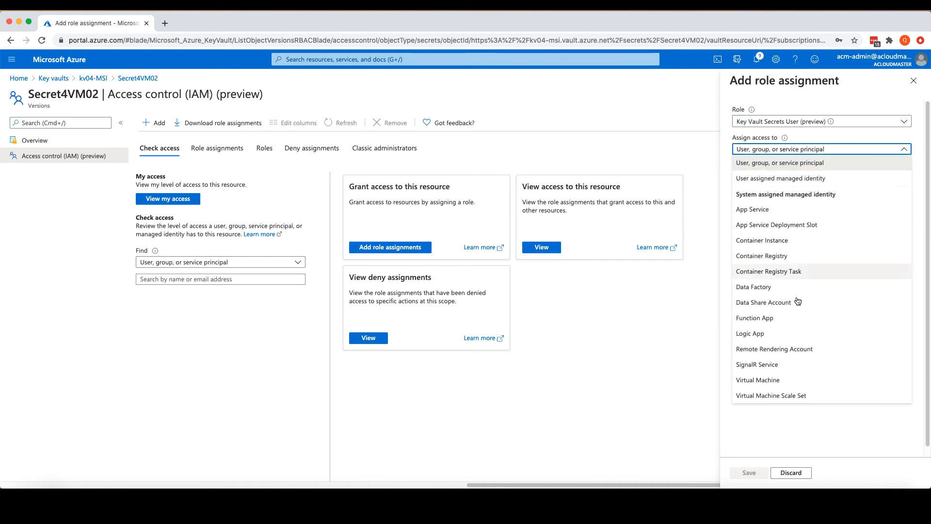
pyautogui.click(795, 379)
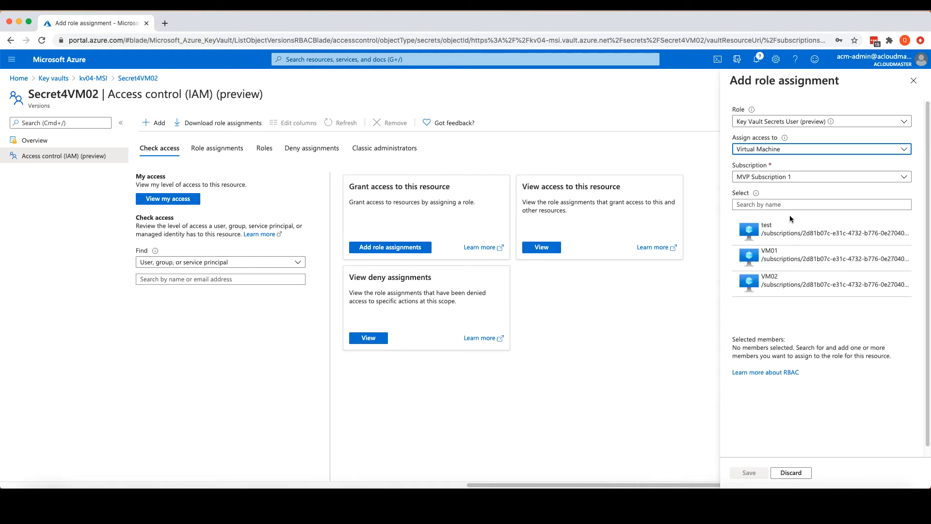
pyautogui.click(792, 286)
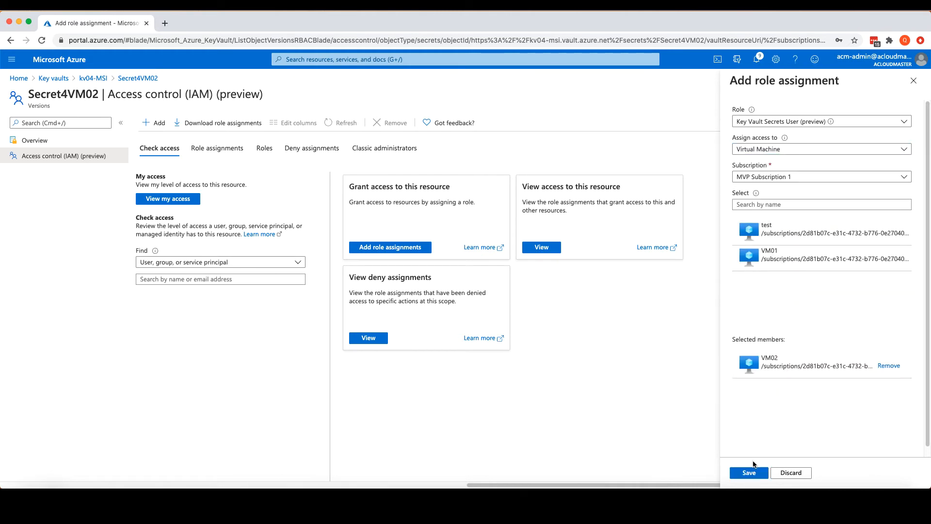
pyautogui.click(751, 471)
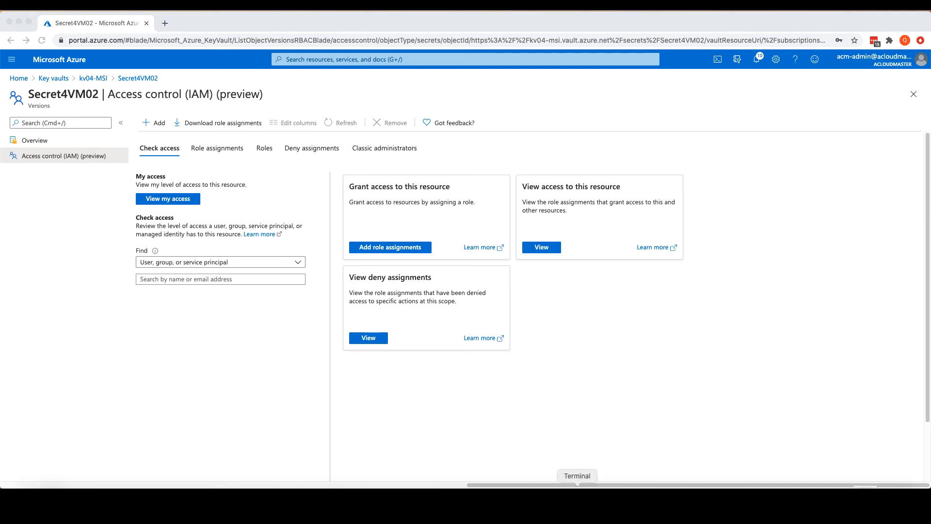
# Switch to the Terminal's VM01 session, start PowerShell with pwsh and sign in to Azure using Connect-AzAccount -Identity.
pyautogui.click(582, 485)
pyautogui.moveTo(647, 89); pyautogui.dragTo(555, 89)
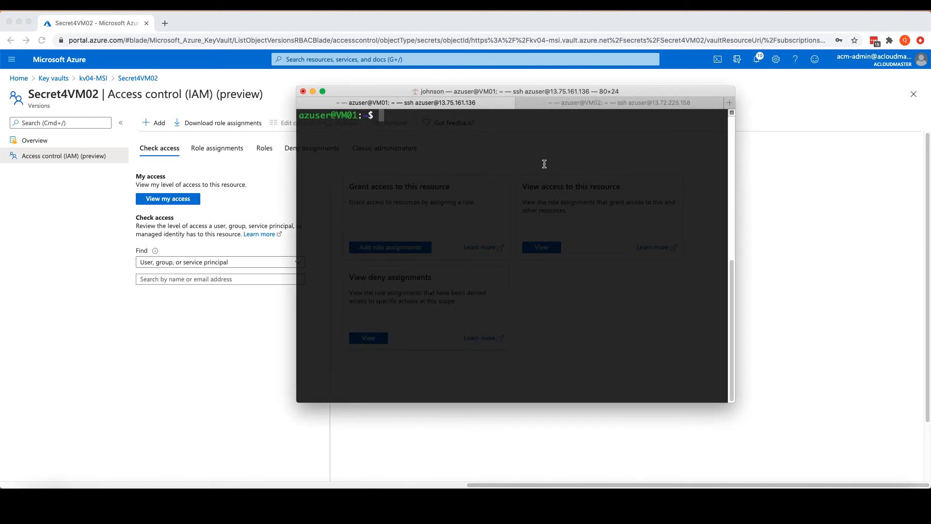
pyautogui.write('pwsh')
pyautogui.press('Return')
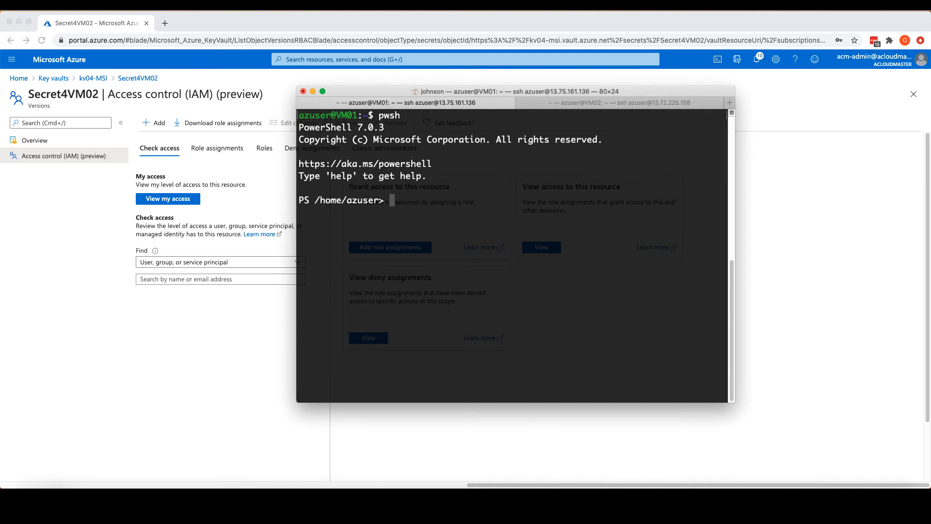
pyautogui.write('Connect-AzAccount -Identity')
pyautogui.press('Return')
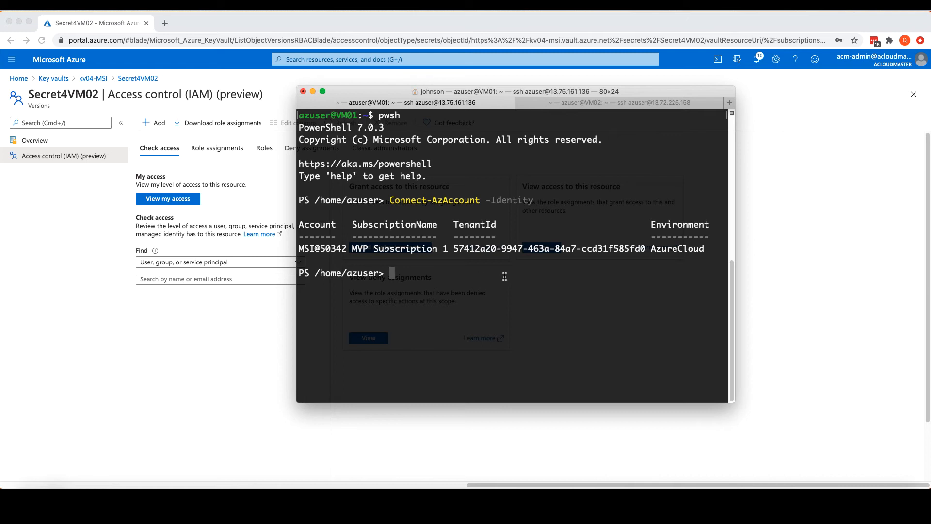
# Retrieve Secret4VM01 from the kv04-MSI vault into the $secret variable with Get-AzKeyVaultSecret.
pyautogui.doubleClick(310, 248)
pyautogui.press('super+v')
pyautogui.press('Return')
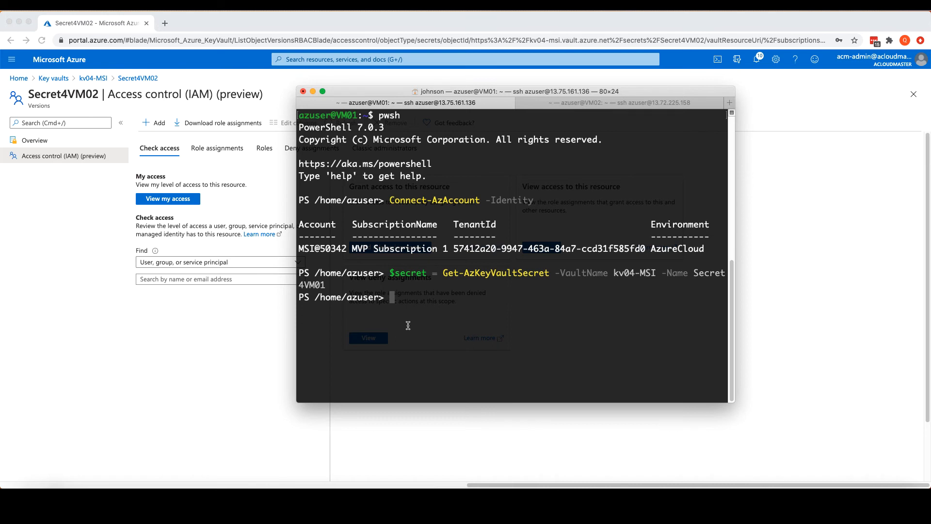
# Output the retrieved secret's value by piping $secret.SecretValue to ConvertFrom-SecureString -AsPlainText.
pyautogui.write('$secret.SecretValue |')
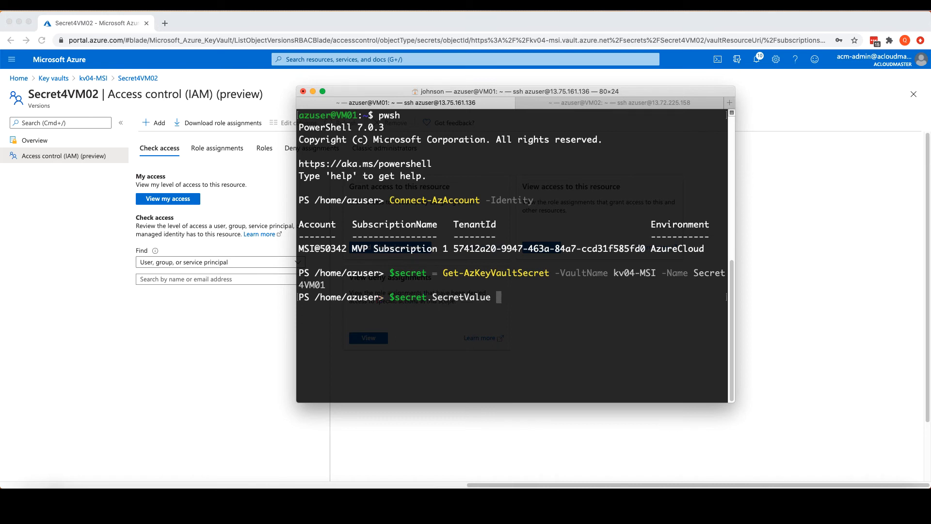
pyautogui.write(' convertfrom-SecureString -a')
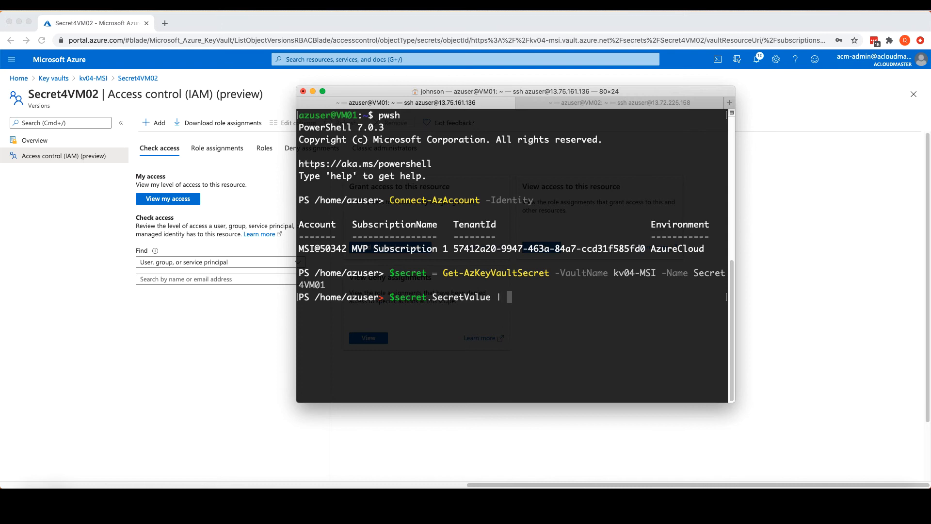
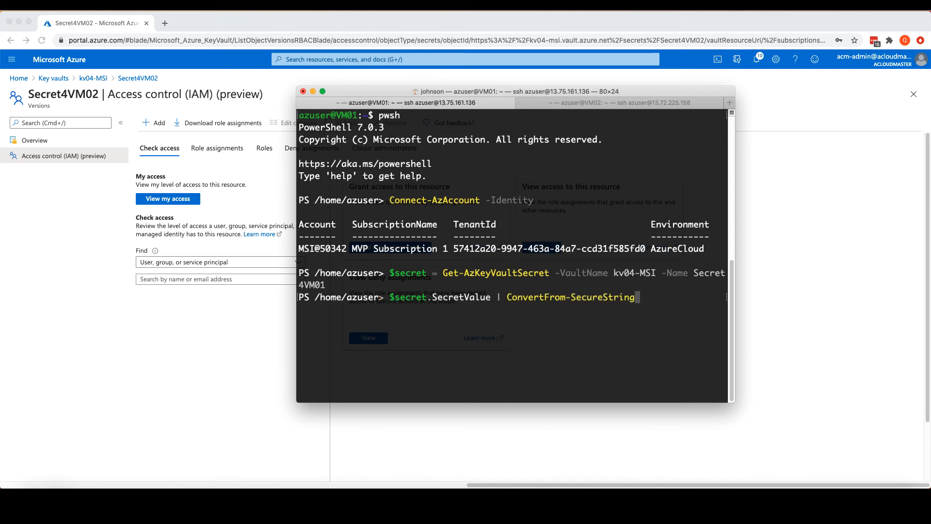
pyautogui.write(' -as')
pyautogui.press('Tab')
pyautogui.press('Return')
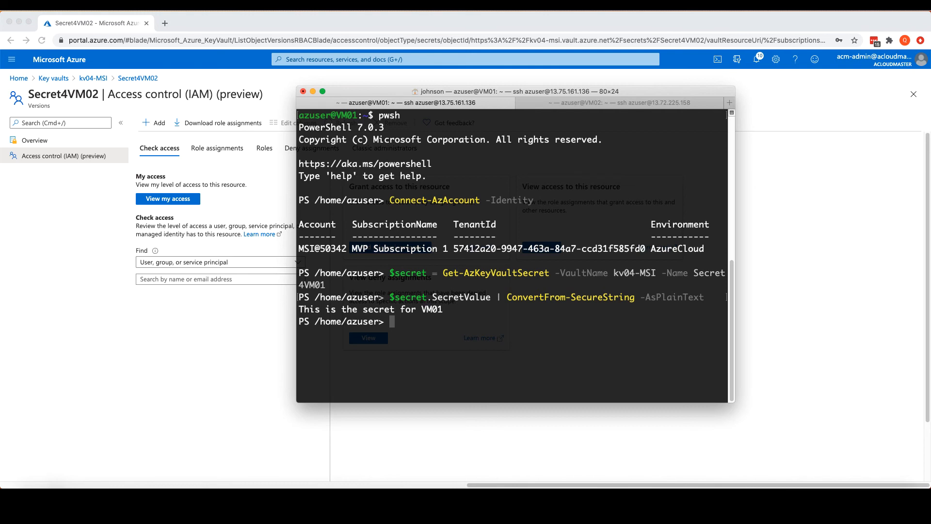
# Try to retrieve Secret4VM02 from kv04-MSI on VM01 by rerunning the Get-AzKeyVaultSecret command with that secret name.
pyautogui.press('Up')
pyautogui.press('Up')
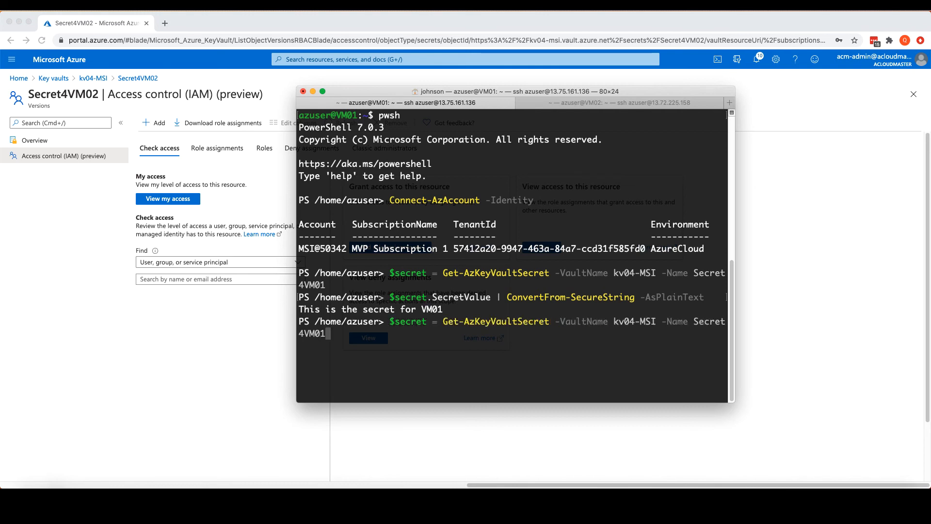
pyautogui.press('BackSpace')
pyautogui.write('2')
pyautogui.press('Return')
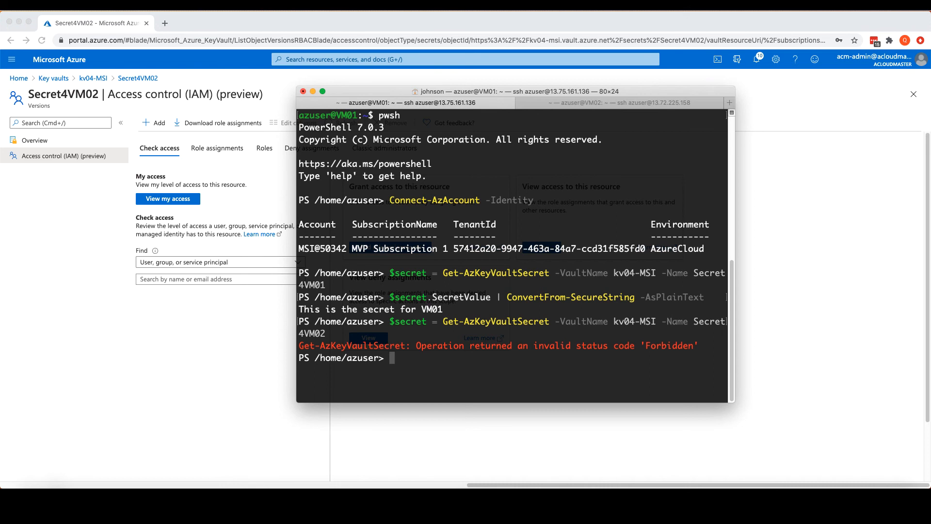
# In the VM02 session, start PowerShell with pwsh and sign in to Azure using Connect-AzAccount -Identity.
pyautogui.click(545, 102)
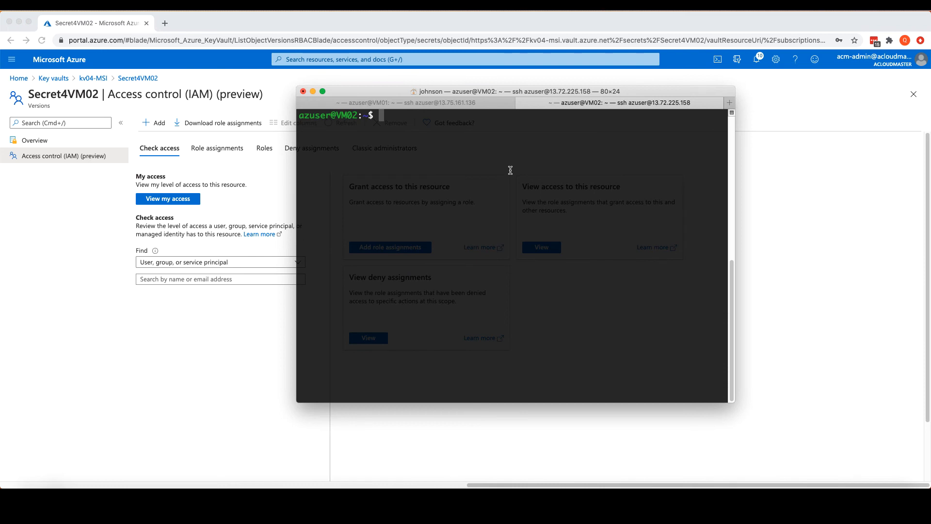
pyautogui.write('pwsh')
pyautogui.press('Return')
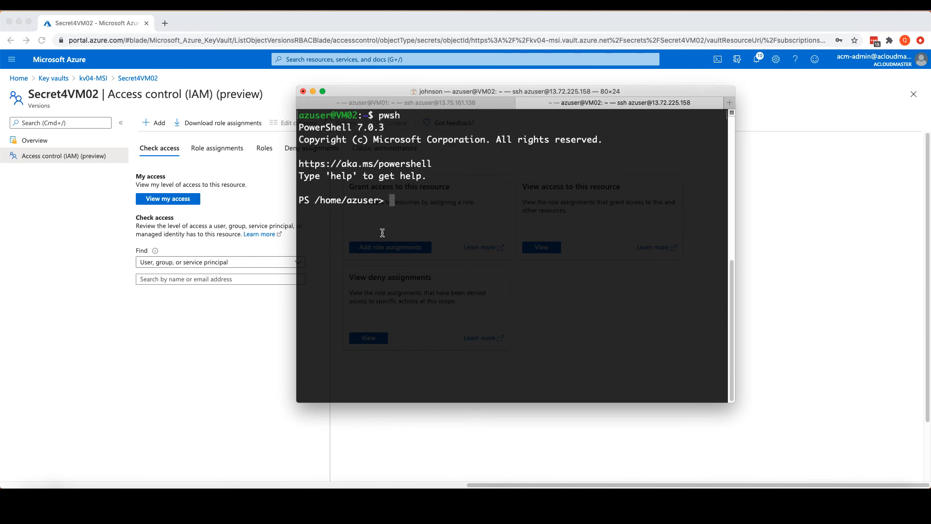
pyautogui.write('Connect-AzAccount -Identity')
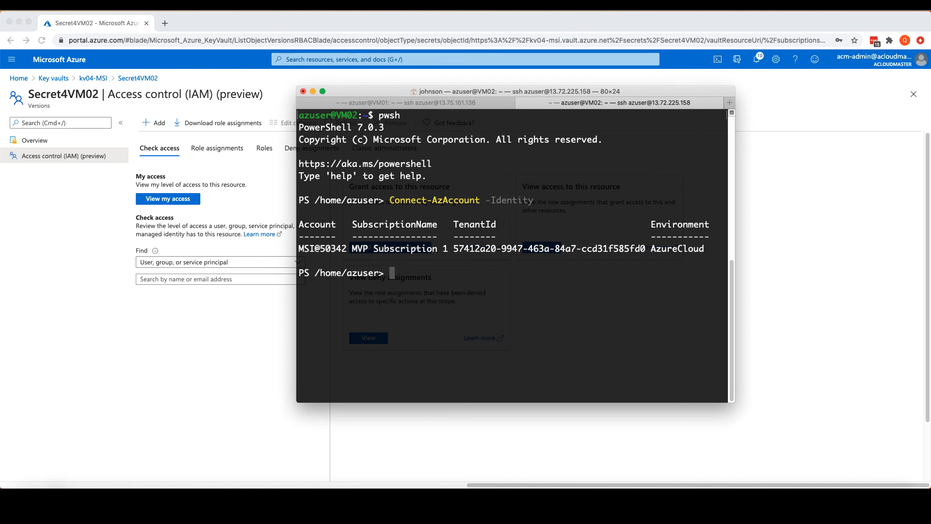
# Retrieve Secret4VM02 from kv04-MSI into $secret on VM02 and output its value with ConvertFrom-SecureString -AsPlainText.
pyautogui.press('super+v')
pyautogui.press('Return')
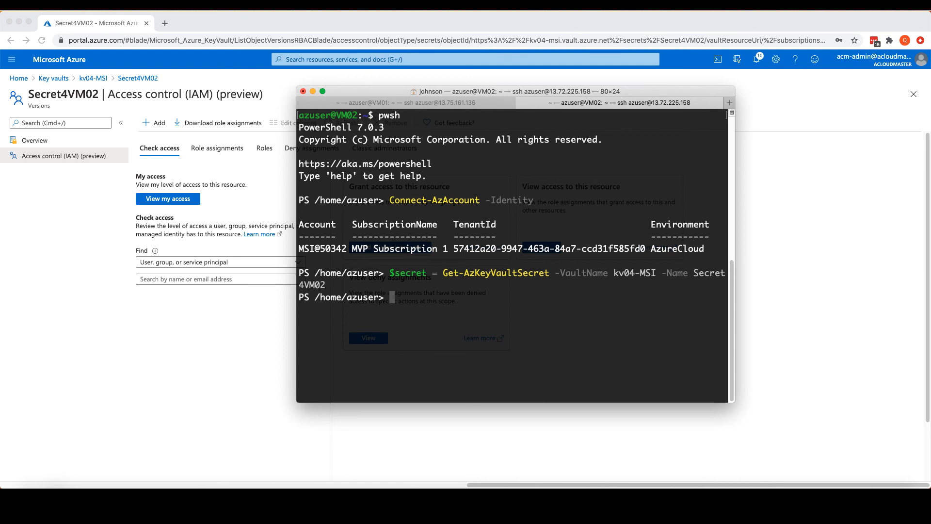
pyautogui.press('super+Tab')
pyautogui.press('super+Tab')
pyautogui.press('super+v')
pyautogui.press('Return')
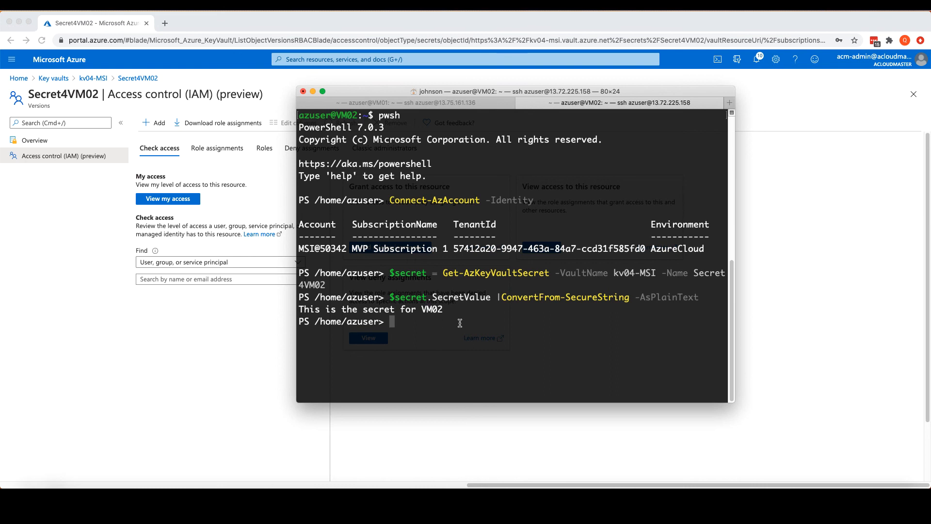
# Try to retrieve Secret4VM01 from kv04-MSI on VM02 by rerunning the Get-AzKeyVaultSecret command with that secret name.
pyautogui.press('Up')
pyautogui.press('Up')
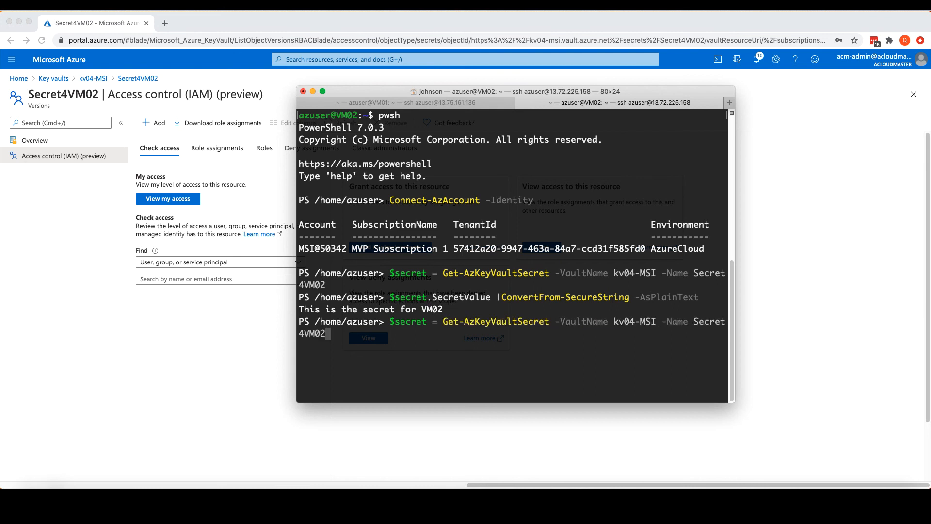
pyautogui.press('BackSpace')
pyautogui.write('1')
pyautogui.press('Return')
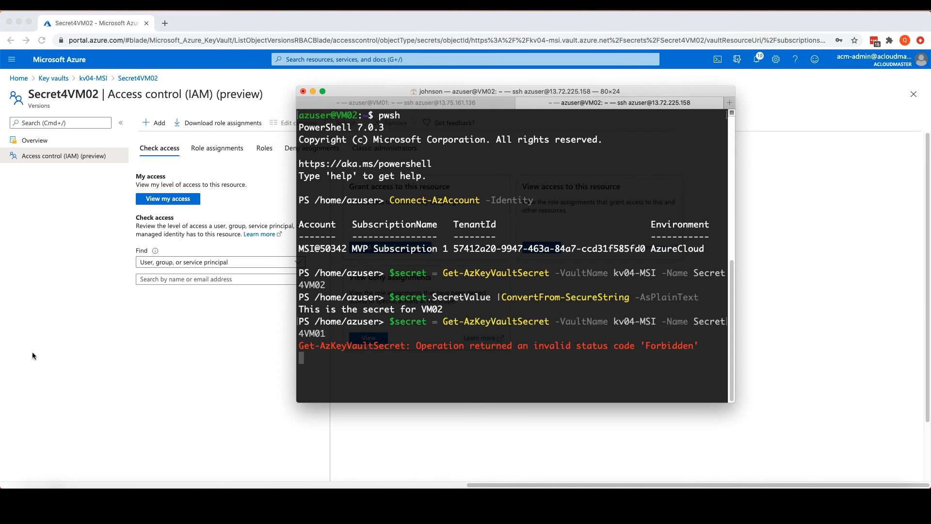